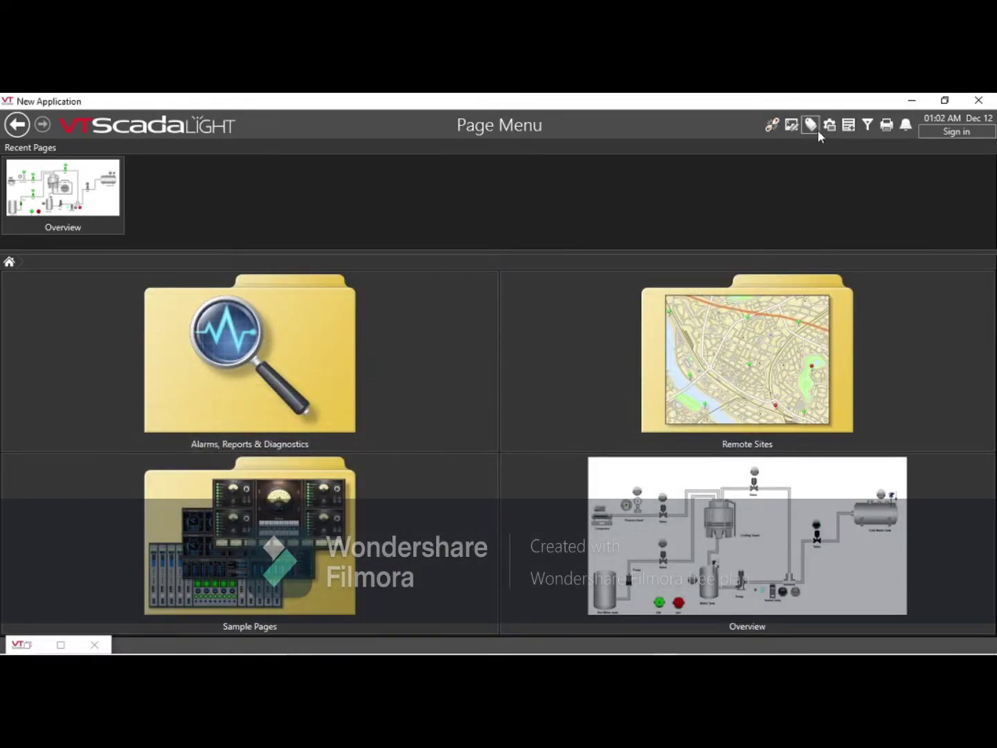
# Open the Tag Browser and go through the alarm, Level Tekanan, ON OFF and sensor tags under coolingtower\dingin.
pyautogui.click(816, 129)
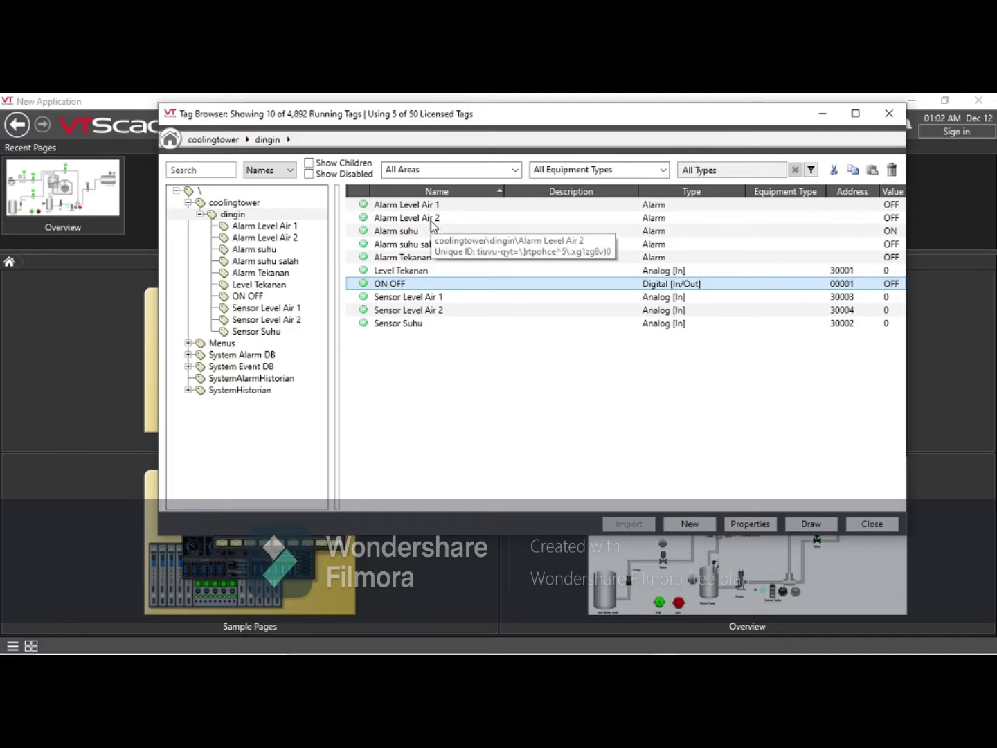
pyautogui.click(431, 219)
pyautogui.click(428, 233)
pyautogui.click(426, 261)
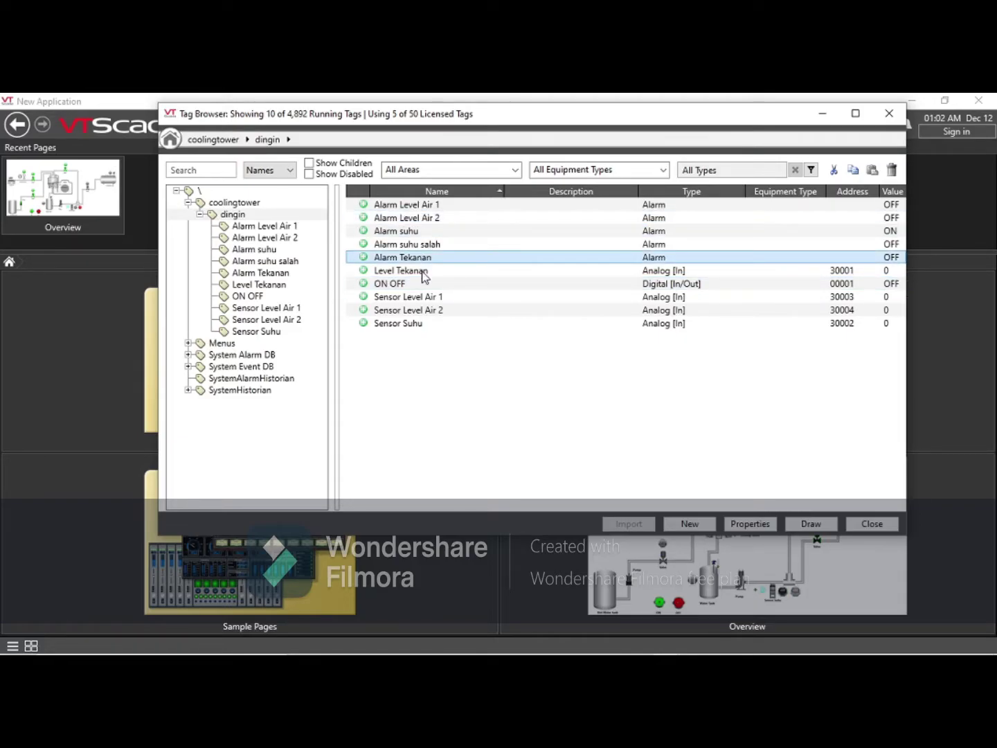
pyautogui.click(424, 273)
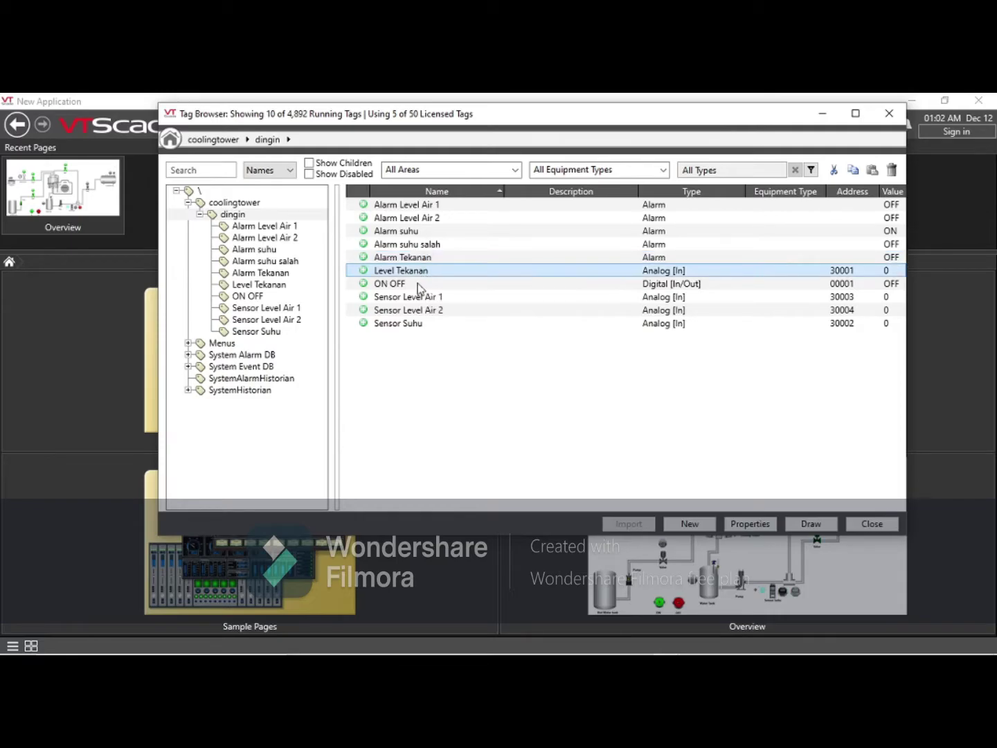
pyautogui.click(416, 284)
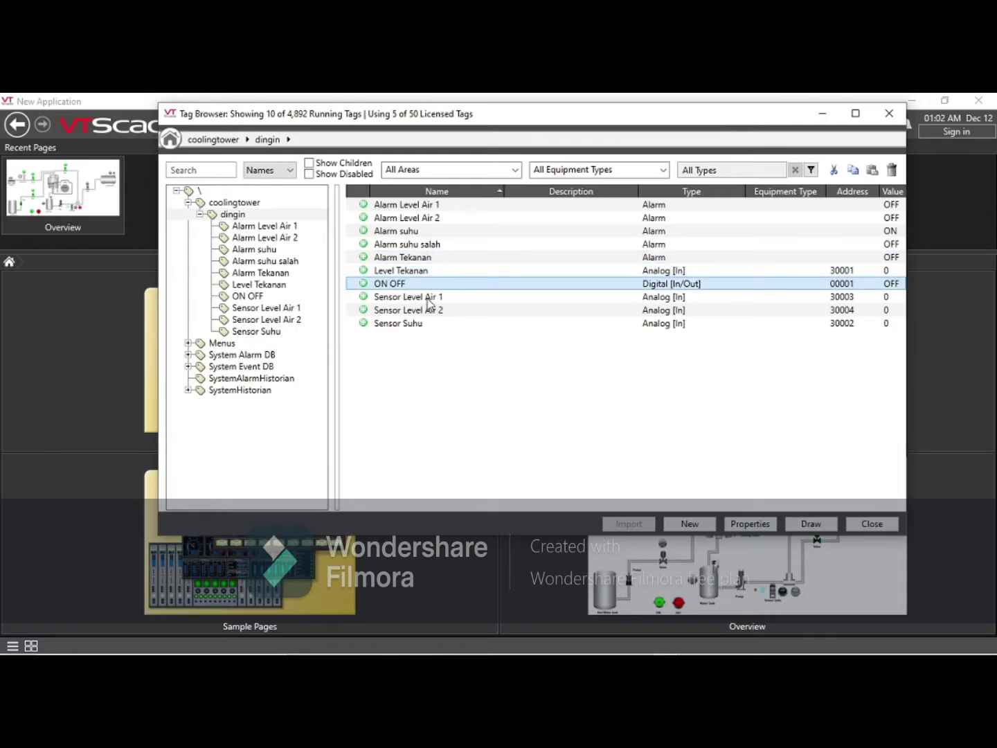
pyautogui.click(428, 299)
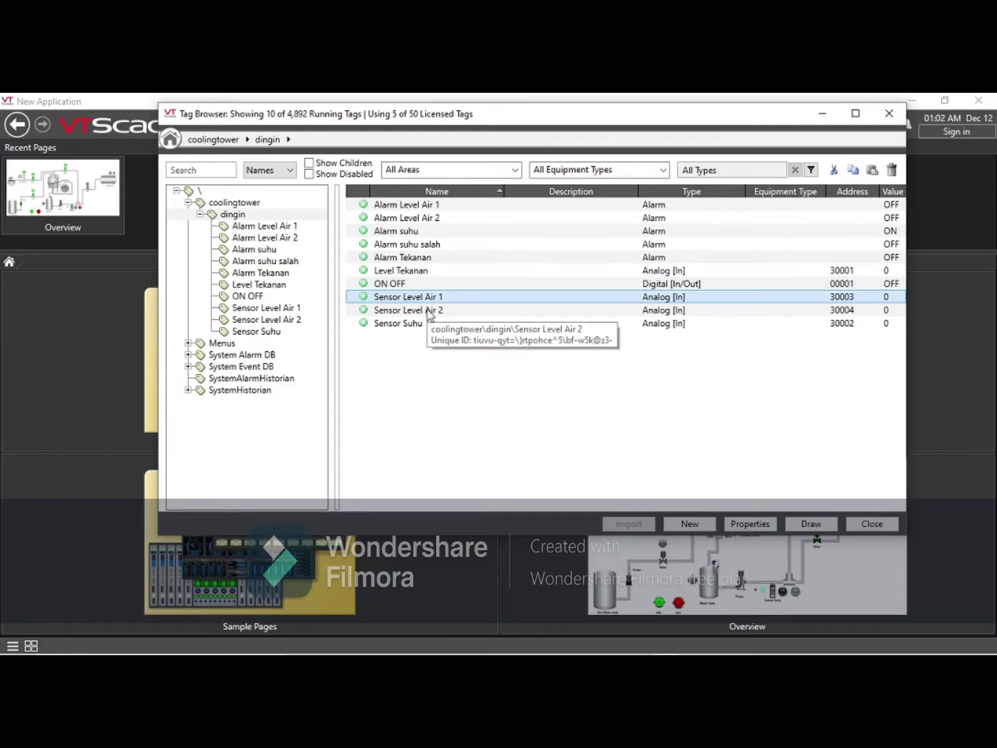
pyautogui.click(429, 312)
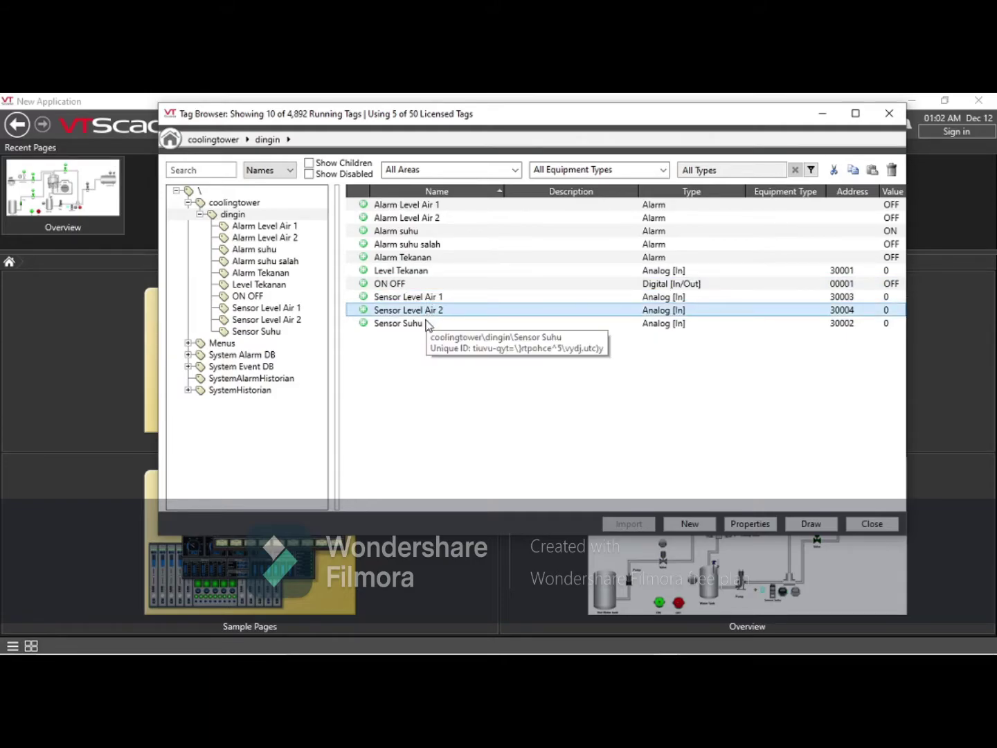
pyautogui.click(425, 328)
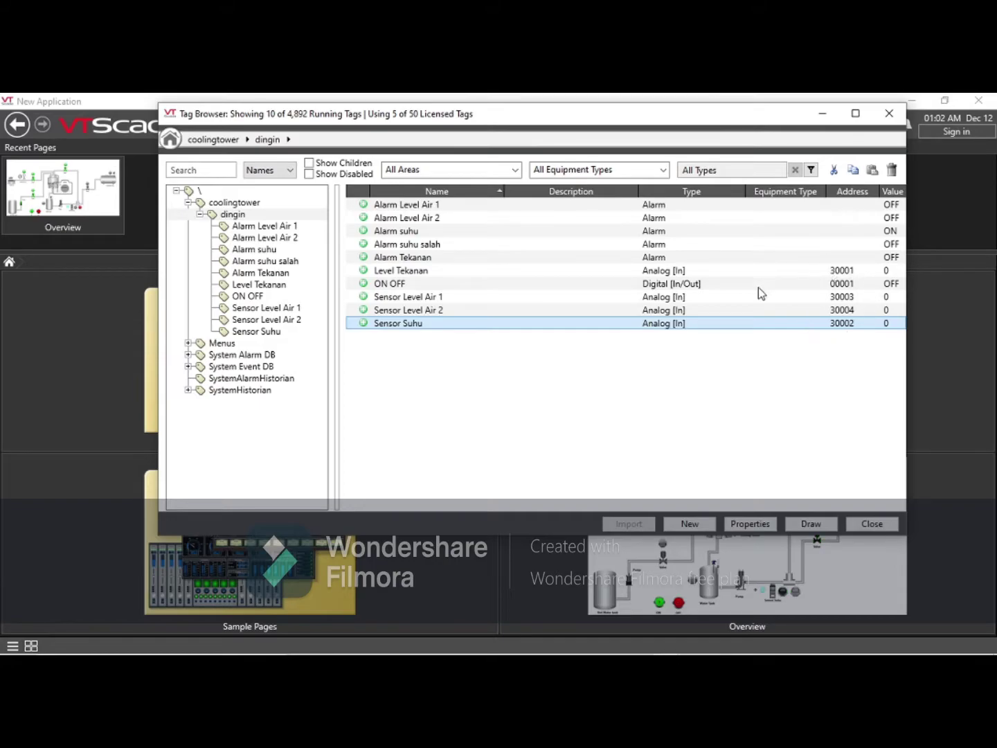
# Examine the types and addresses of the analog sensor tags and the ON OFF tag, and minimize the Tag Browser.
pyautogui.click(458, 297)
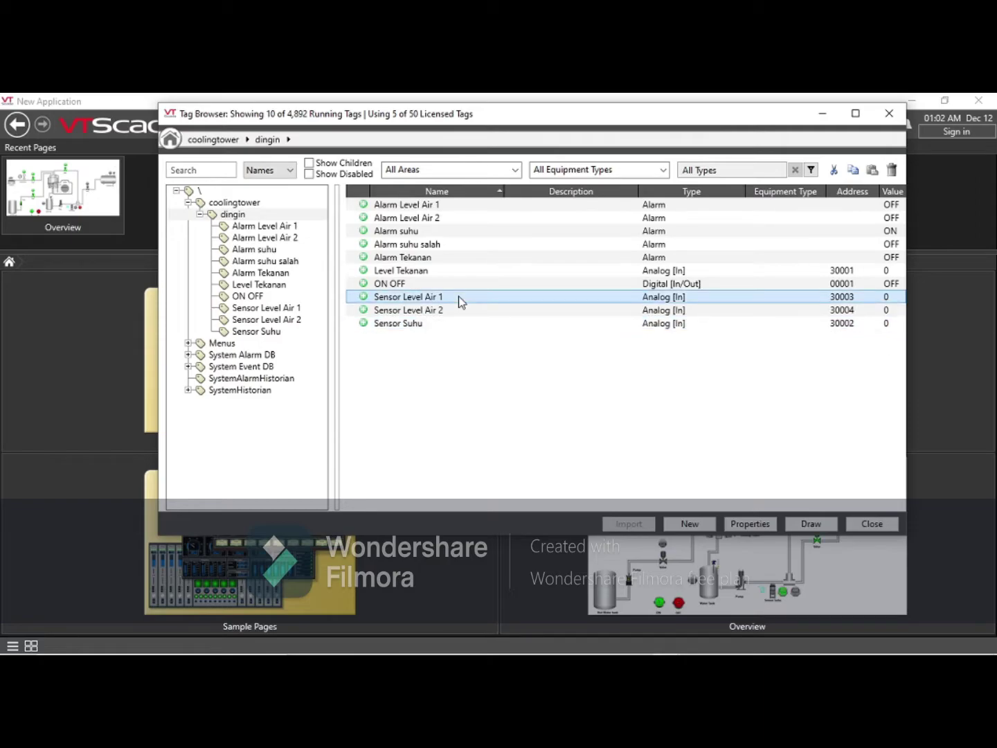
pyautogui.click(796, 270)
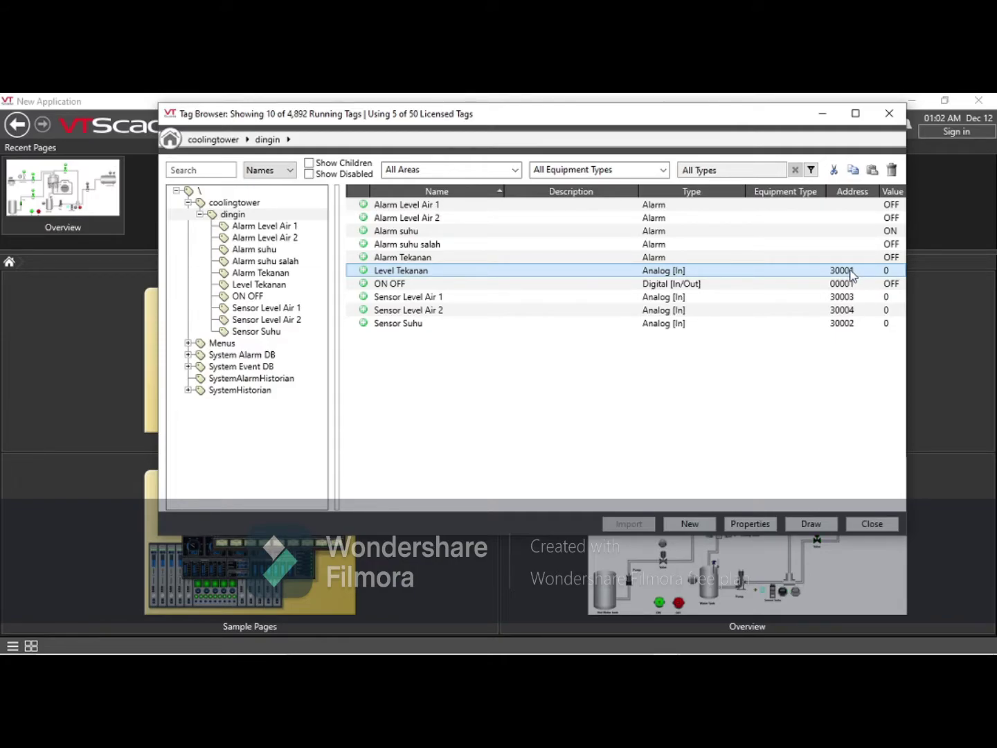
pyautogui.click(658, 300)
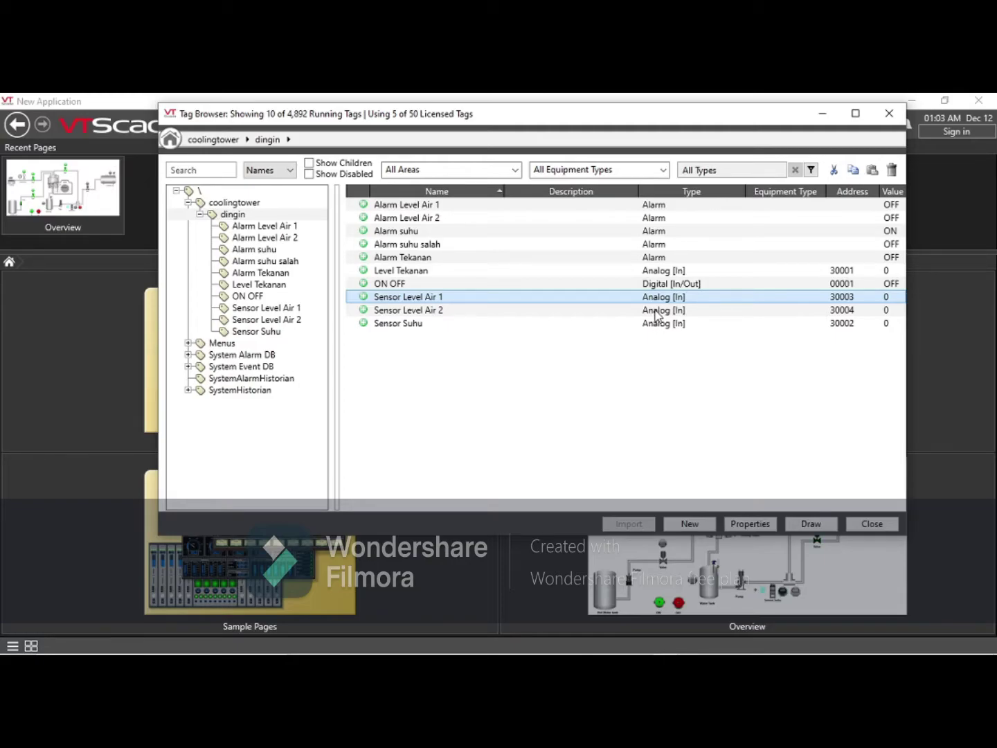
pyautogui.click(657, 312)
pyautogui.click(662, 324)
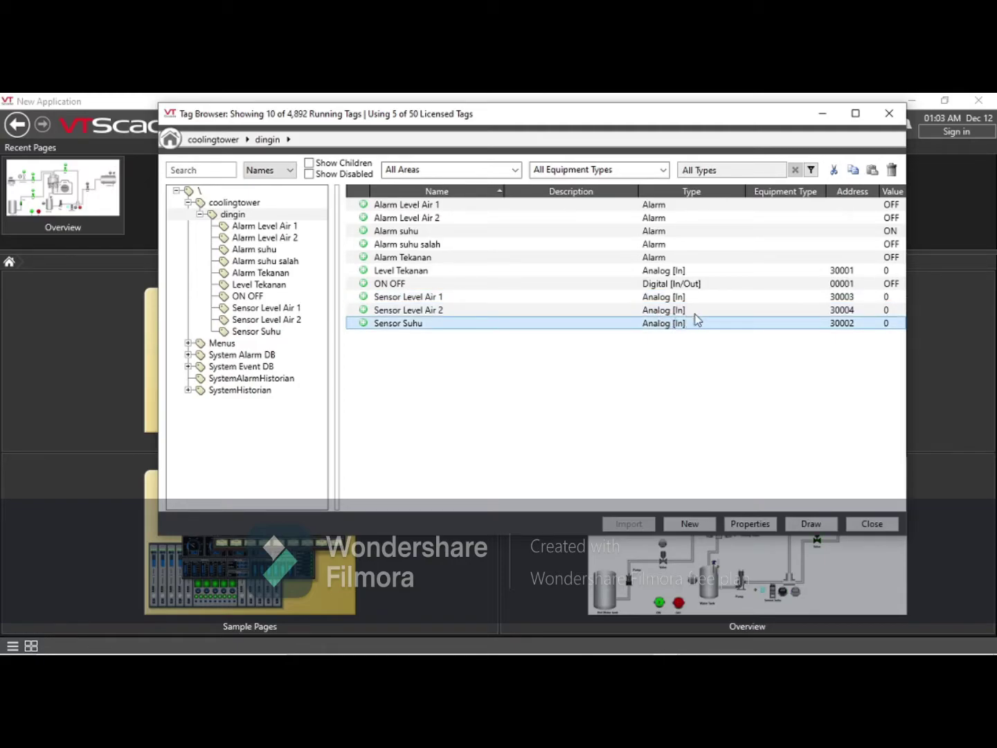
pyautogui.click(774, 286)
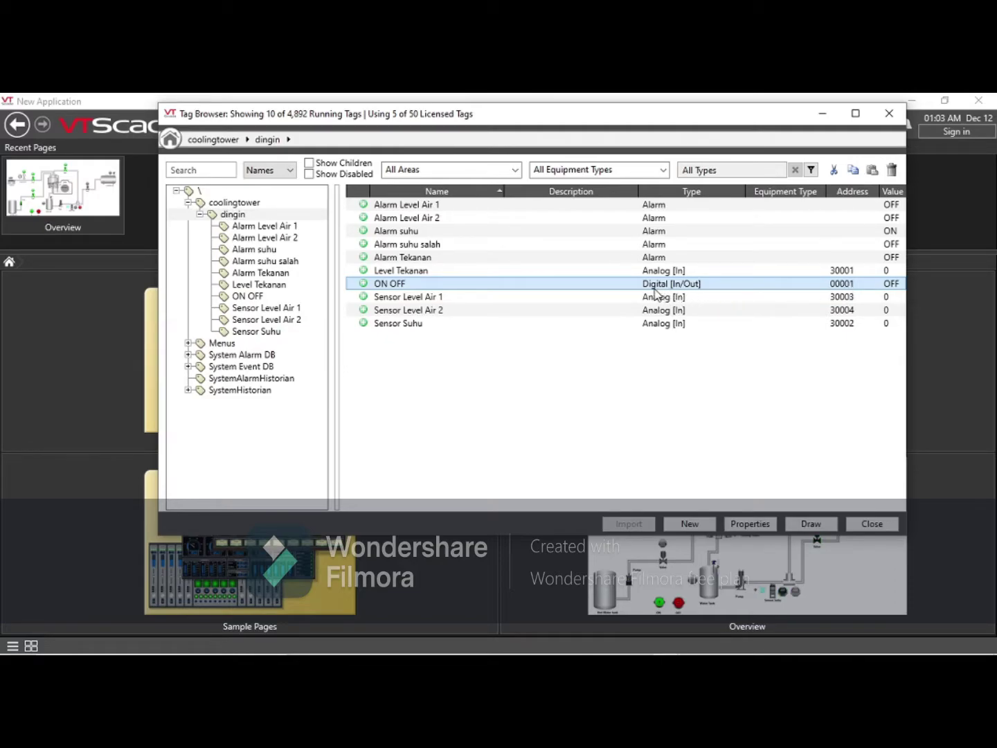
pyautogui.click(823, 114)
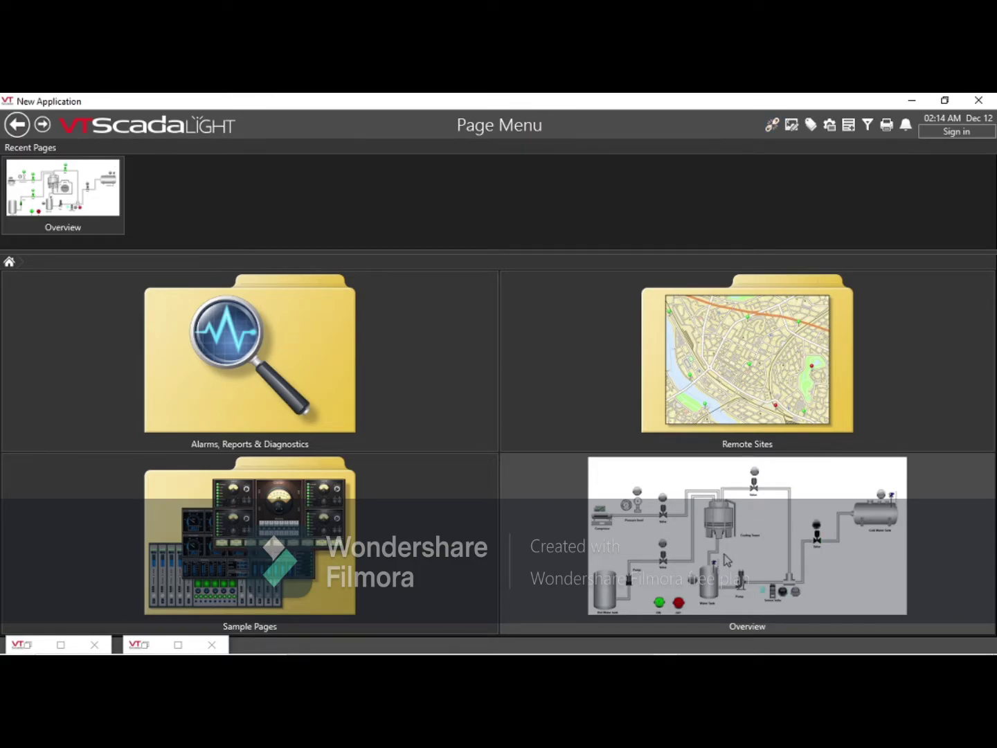
# Open the Overview page, check the coils in the PeakHMI data monitor and switch the cooling process ON.
pyautogui.click(727, 560)
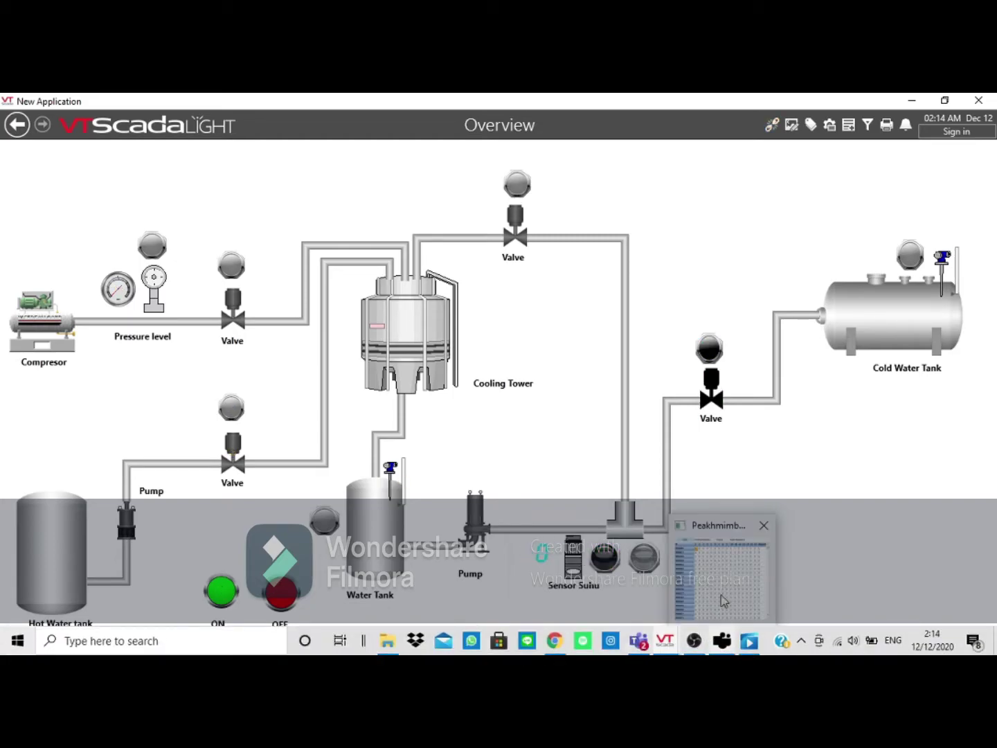
pyautogui.click(722, 621)
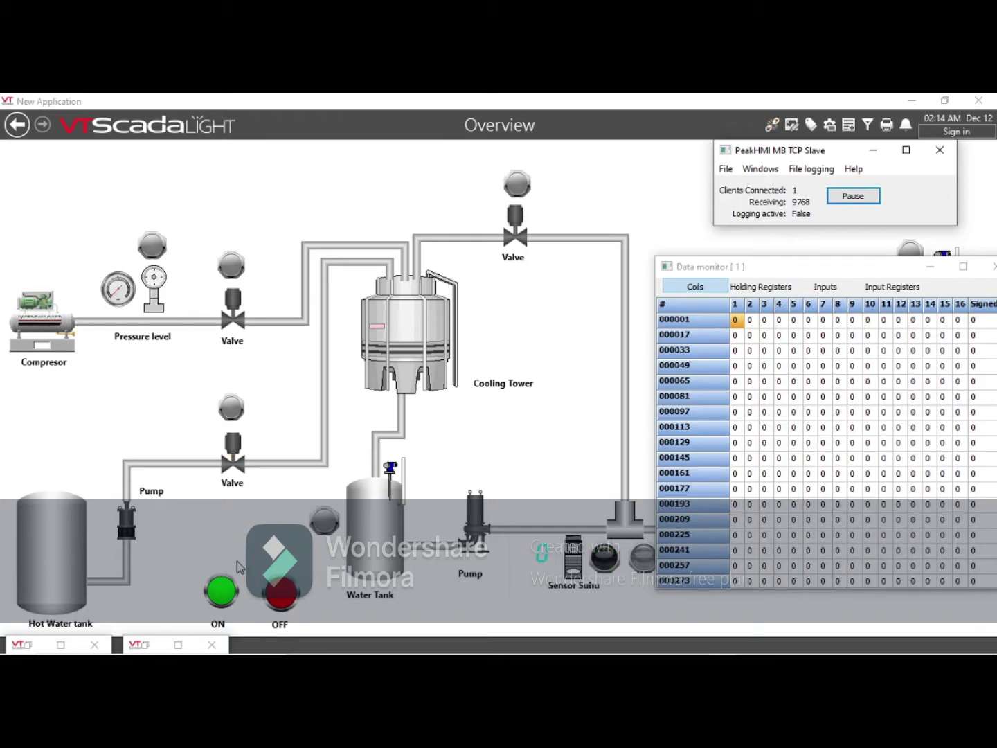
pyautogui.click(222, 590)
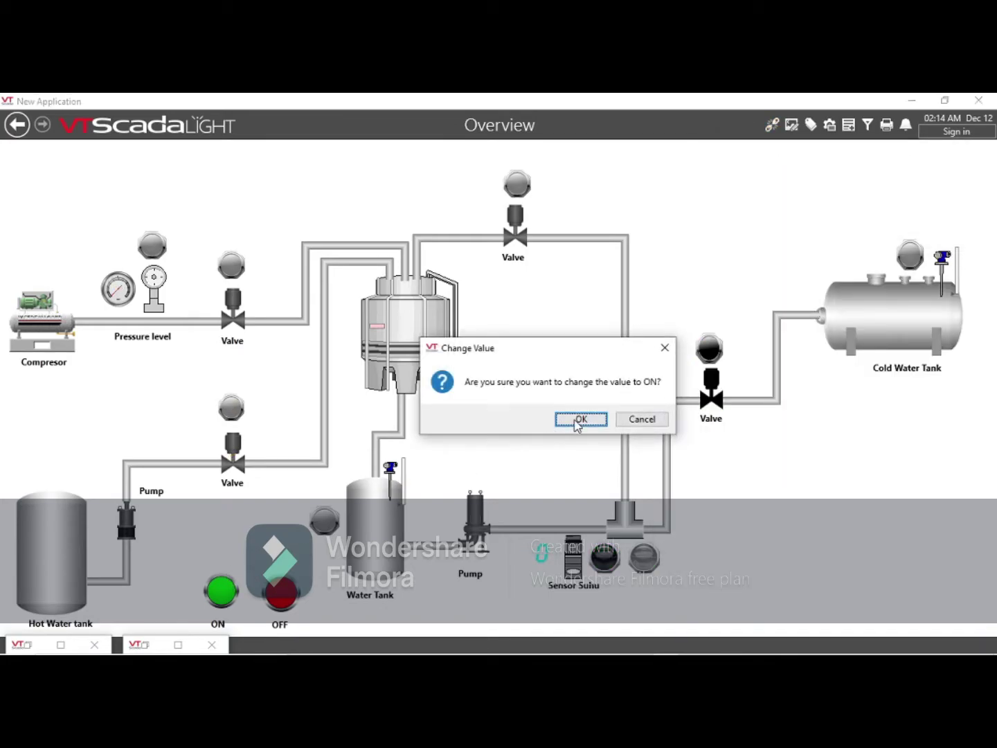
pyautogui.click(574, 420)
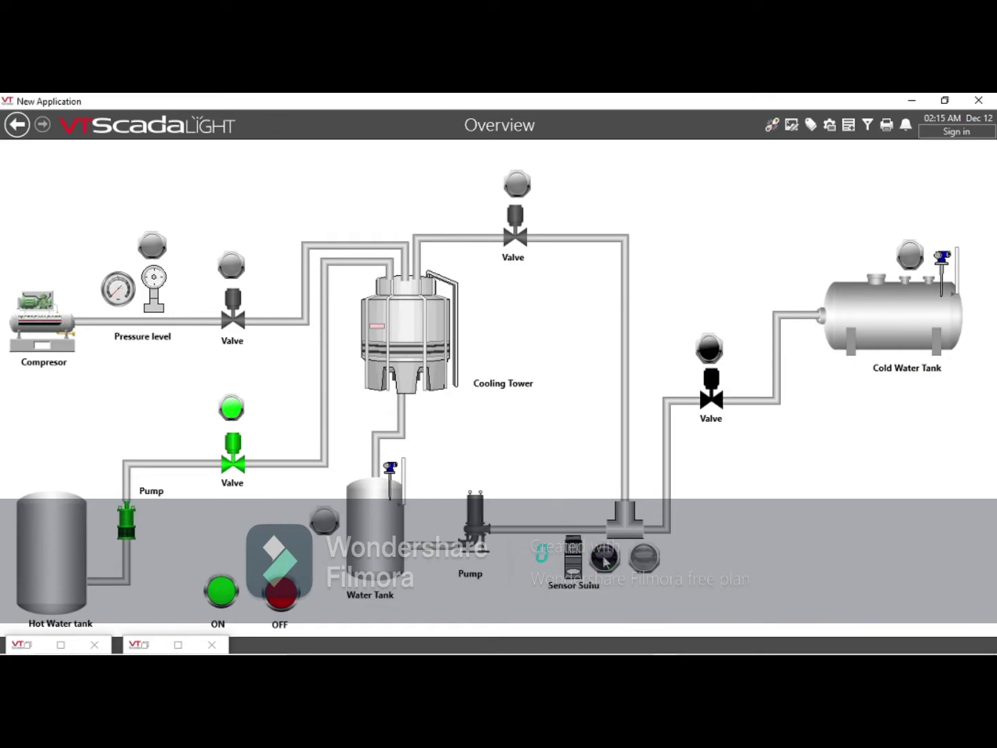
# Set the signed value of input register 300001 to 5 in the PeakHMI data monitor.
pyautogui.moveTo(717, 652)
pyautogui.click(723, 582)
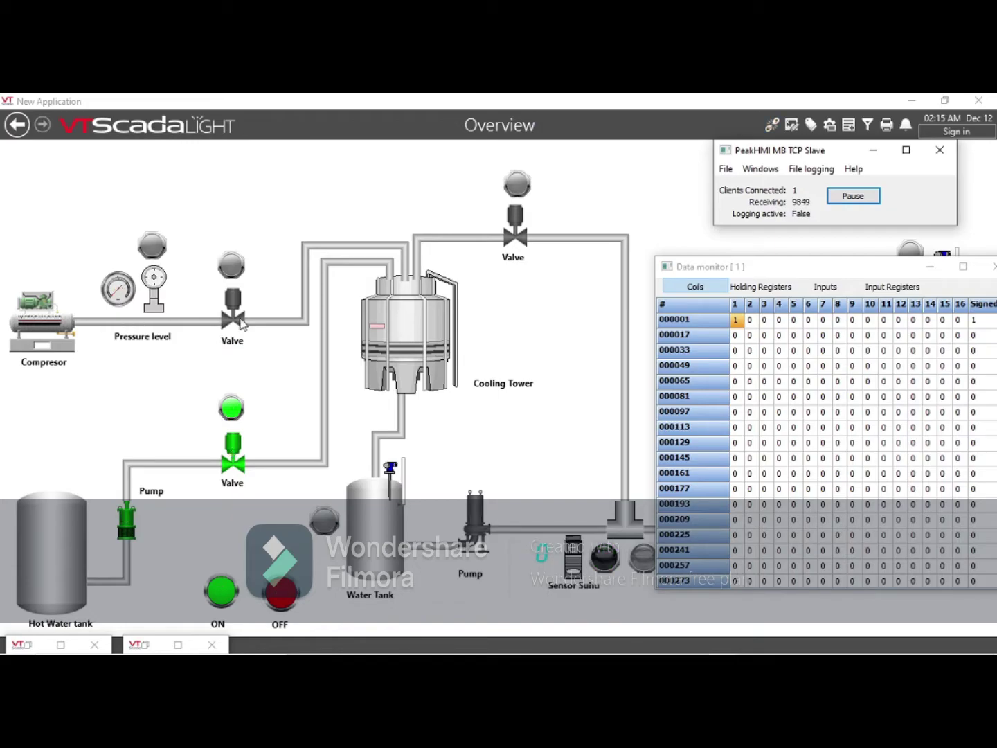
pyautogui.click(883, 289)
pyautogui.doubleClick(759, 327)
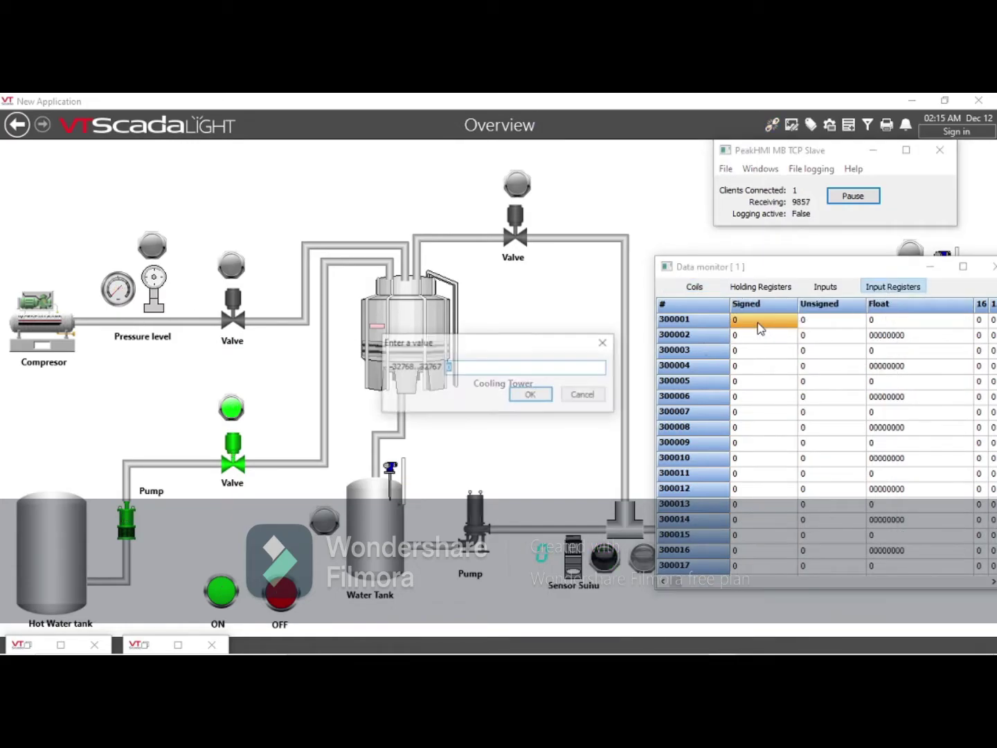
pyautogui.write('5')
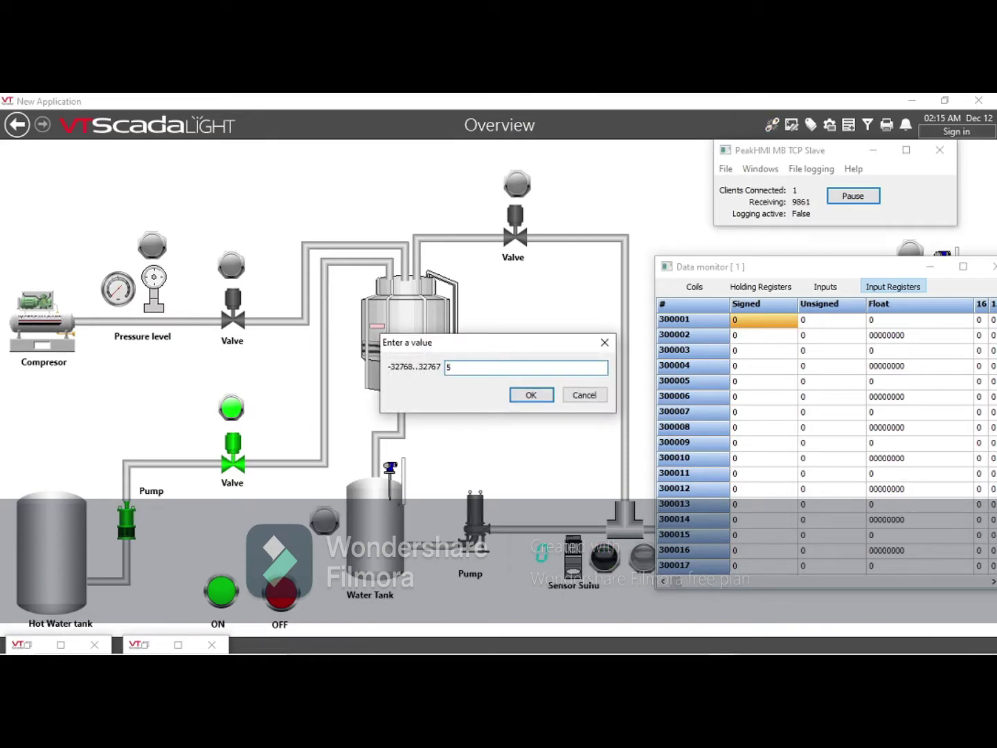
pyautogui.click(531, 396)
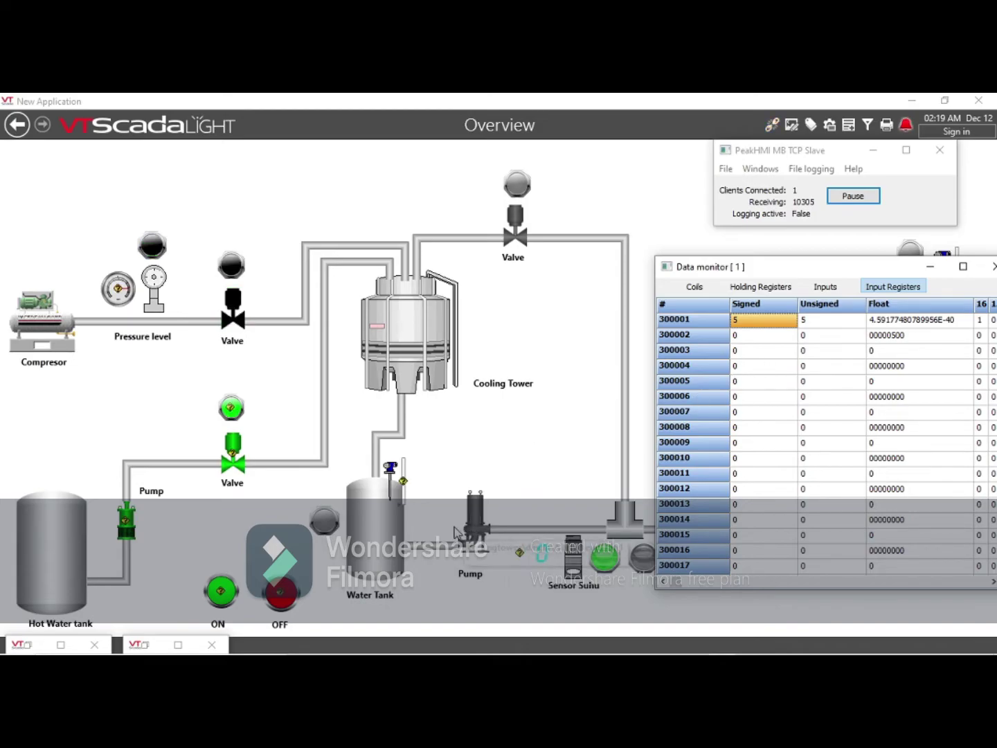
# Set the signed value of input register 300003 to 100.
pyautogui.doubleClick(754, 353)
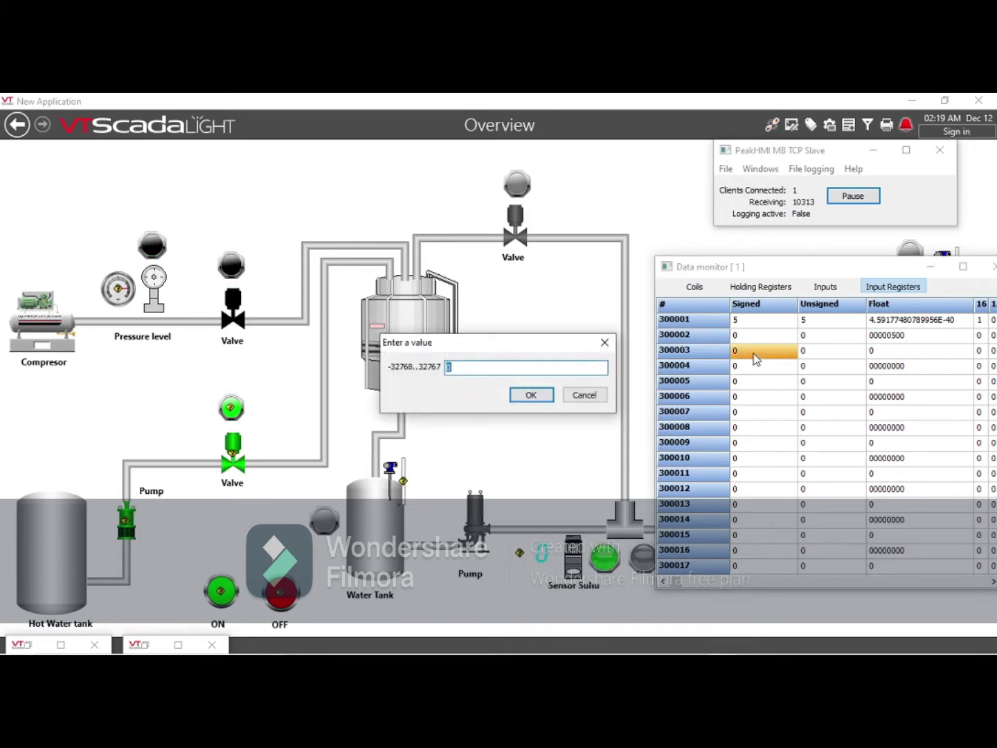
pyautogui.write('100')
pyautogui.click(545, 398)
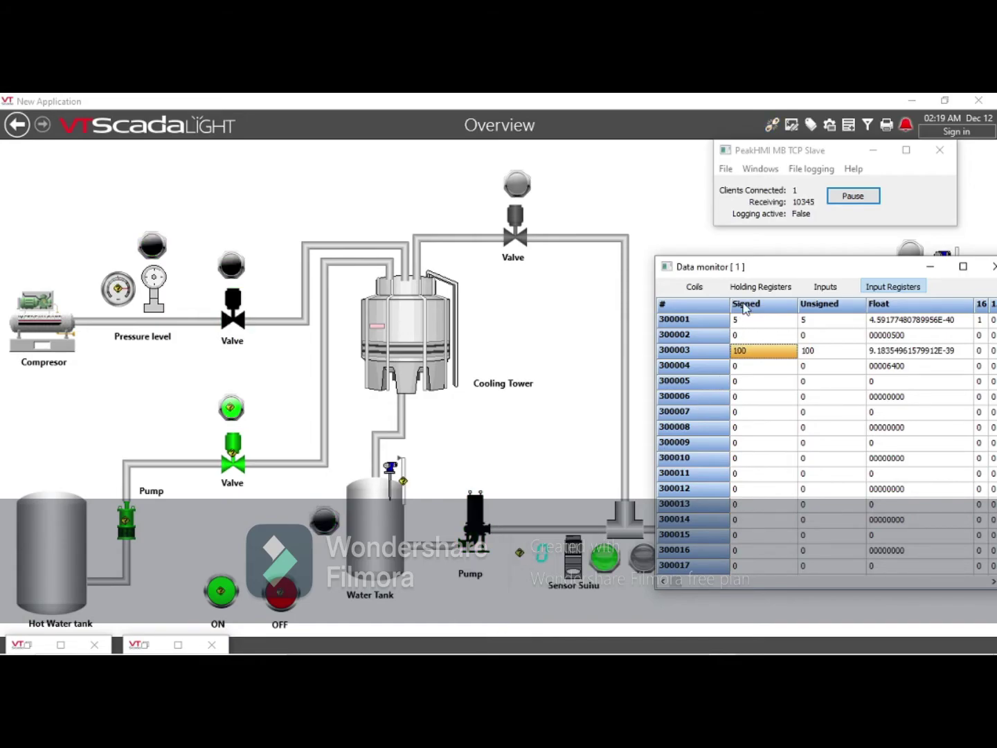
# Move both PeakHMI windows clear of the cold water tank and set the signed value of input register 300002 to 24.
pyautogui.moveTo(759, 272); pyautogui.dragTo(130, 300)
pyautogui.moveTo(755, 152); pyautogui.dragTo(87, 184)
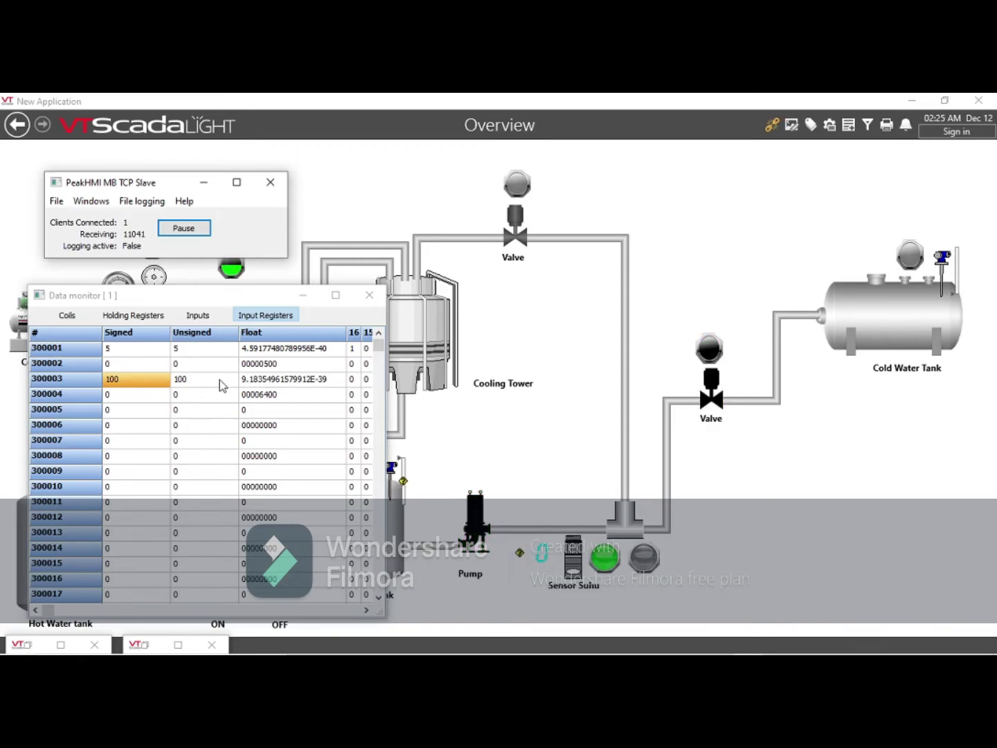
pyautogui.doubleClick(121, 362)
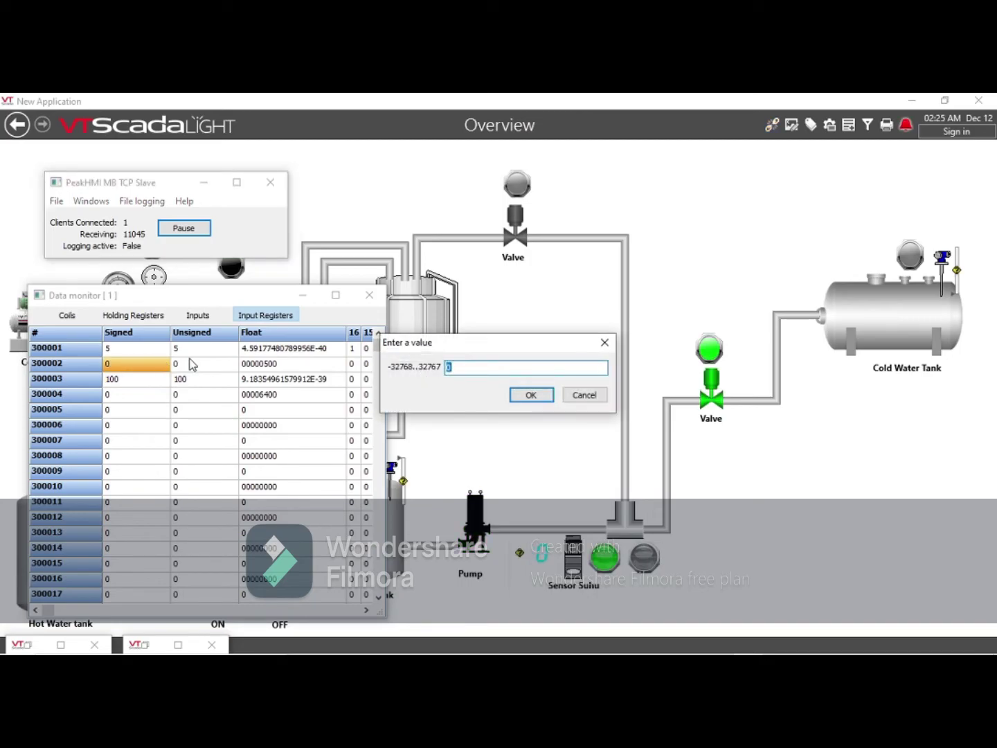
pyautogui.press('BackSpace')
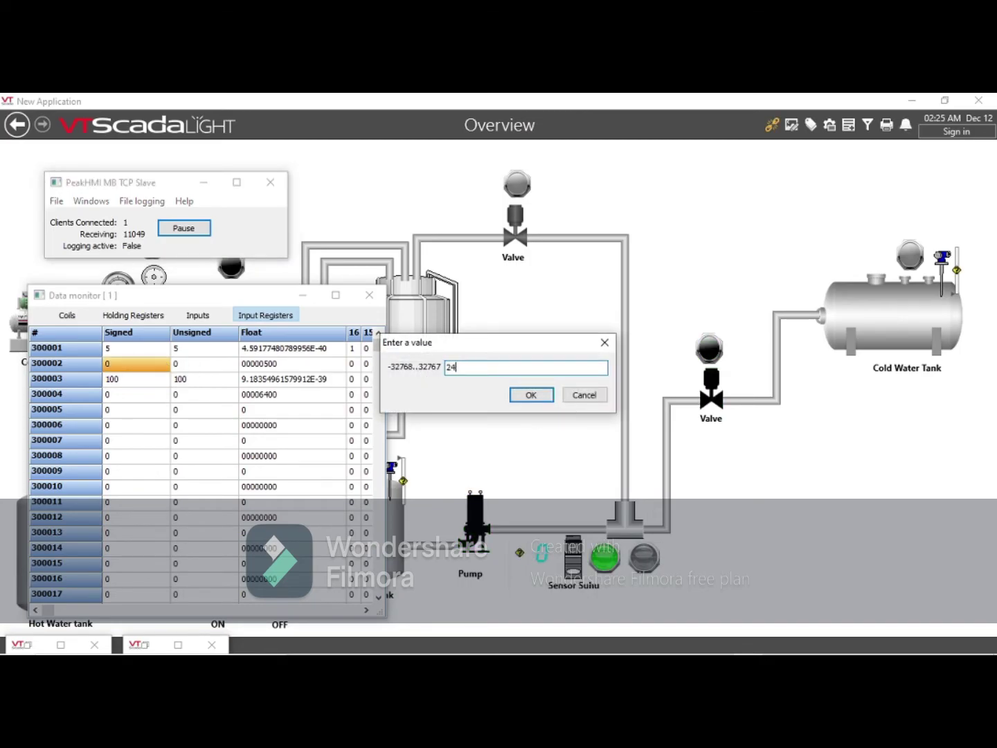
pyautogui.click(532, 396)
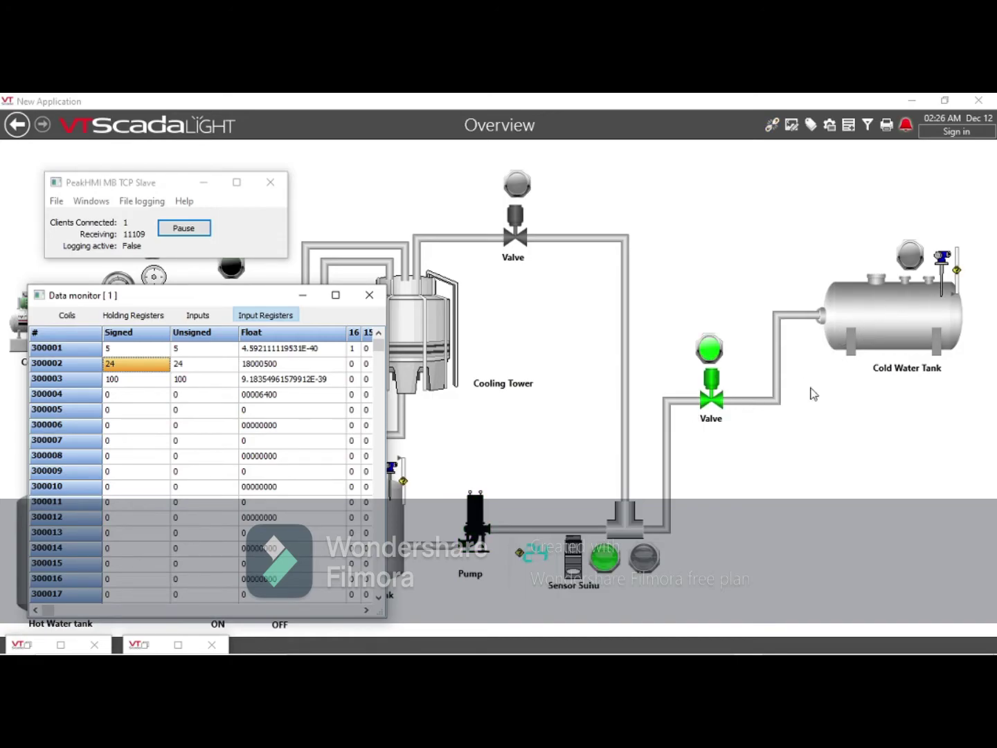
# Change the signed value of input register 300002 to 26.
pyautogui.doubleClick(152, 364)
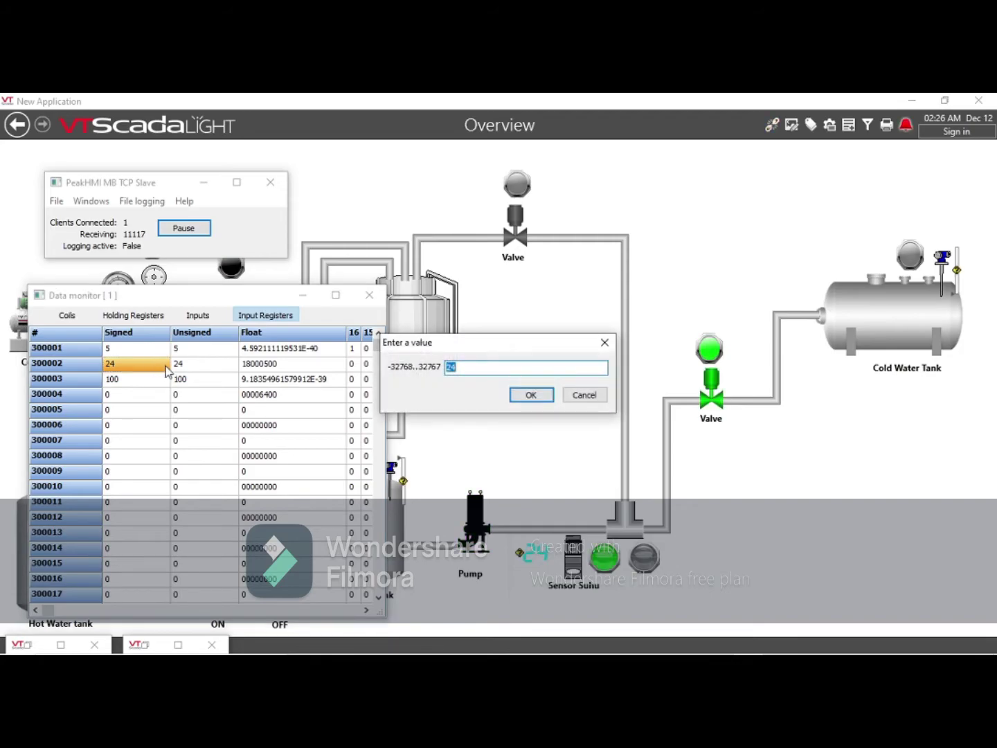
pyautogui.press('BackSpace')
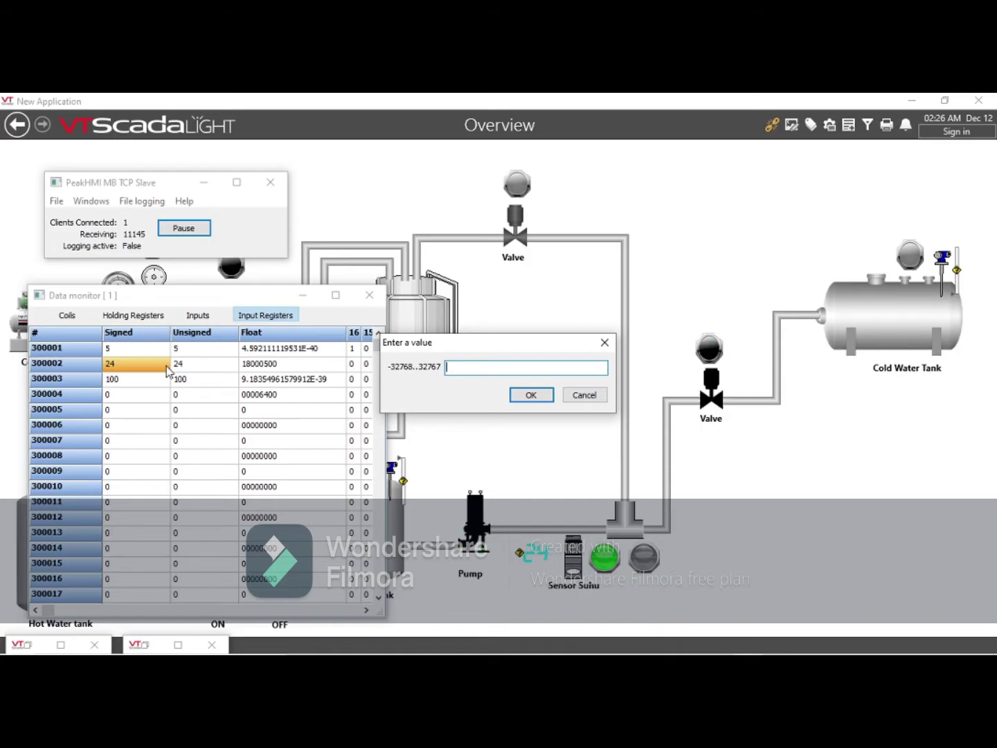
pyautogui.write('26')
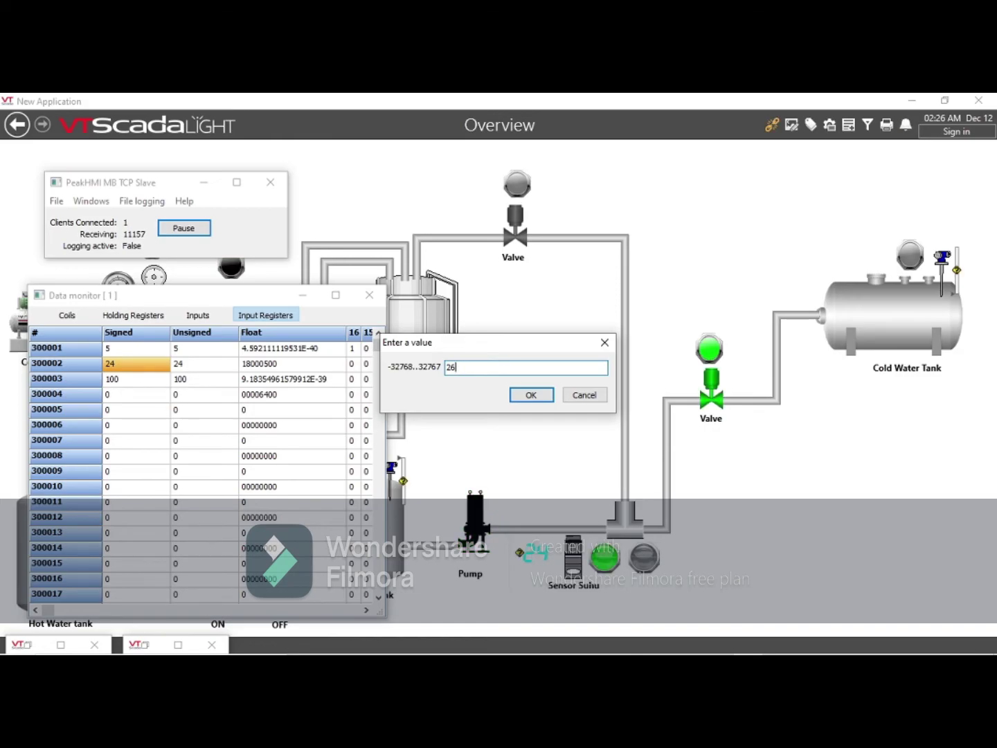
pyautogui.press('Return')
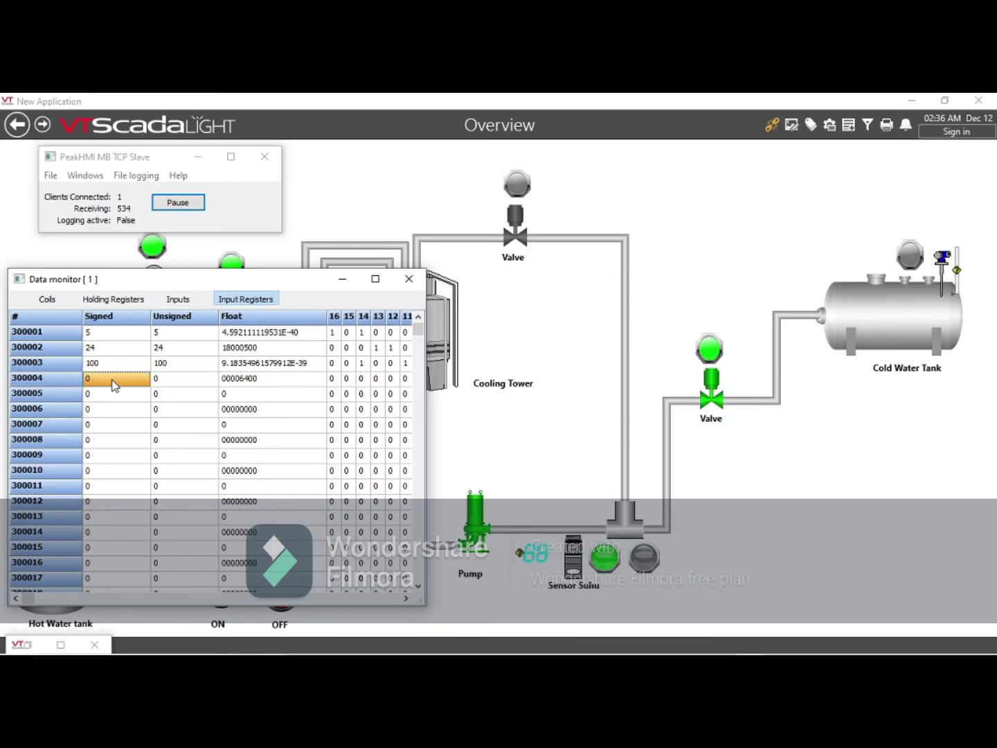
# Set the signed value of input register 300004 to 100.
pyautogui.doubleClick(115, 386)
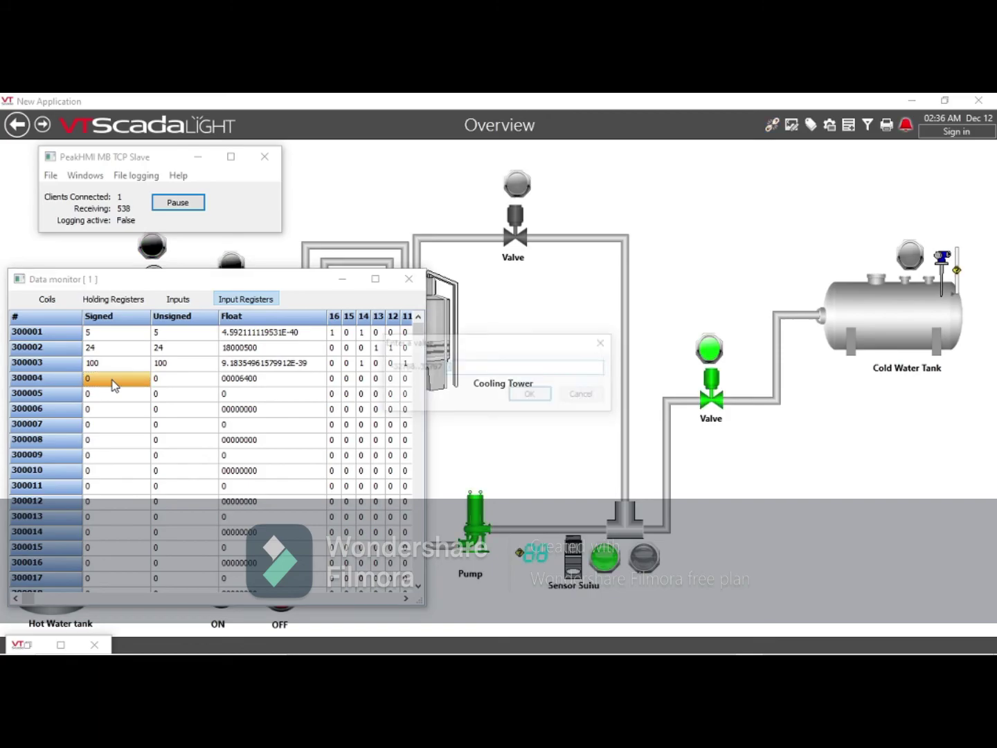
pyautogui.write('100')
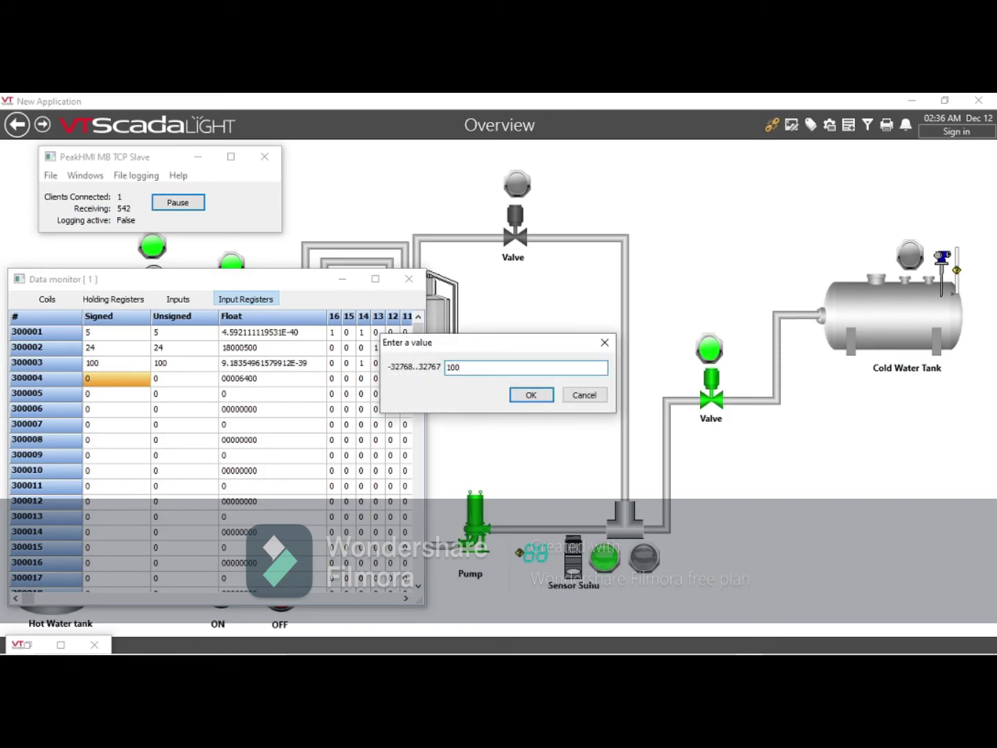
pyautogui.press('Return')
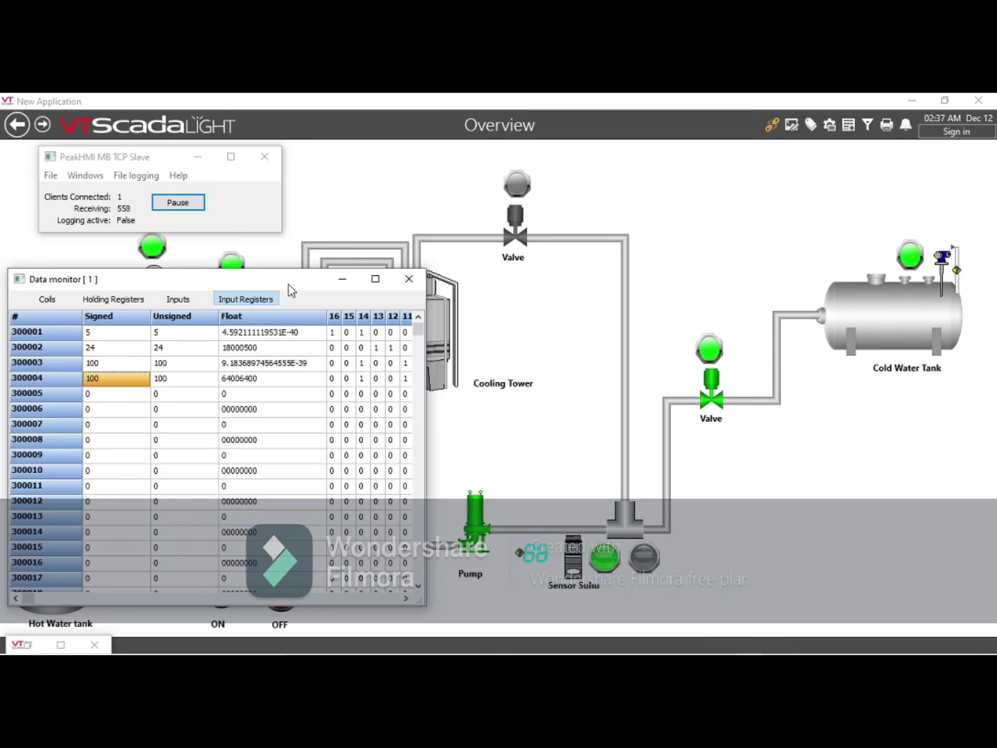
pyautogui.moveTo(719, 645)
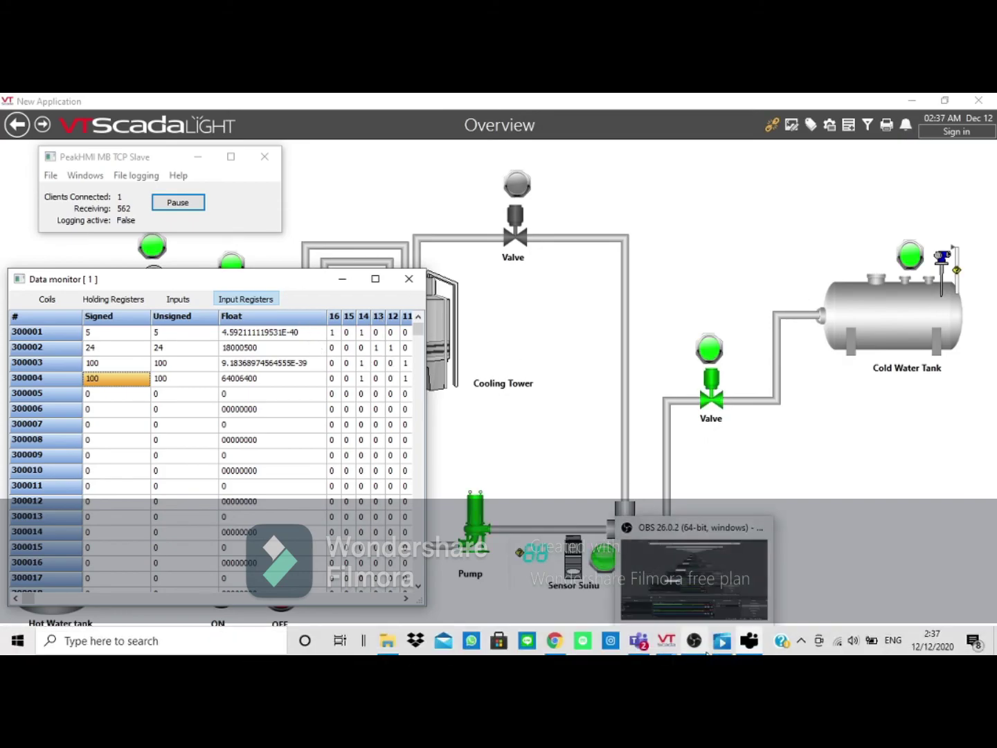